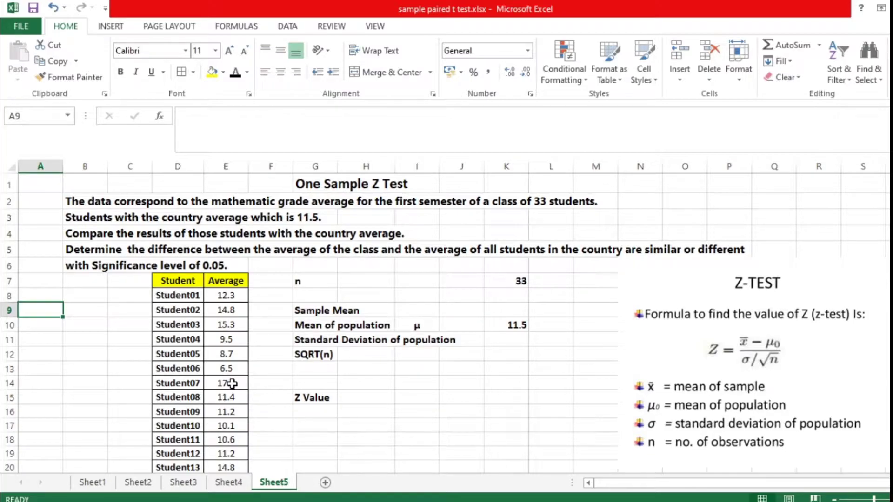
Review the given sample size and population mean, and the labels for sample mean, standard deviation and SQRT(n).
click(495, 284)
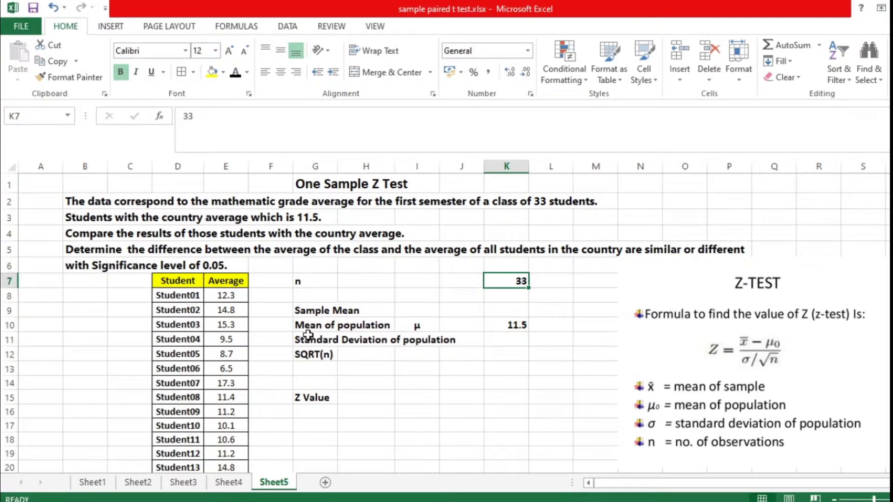
click(515, 325)
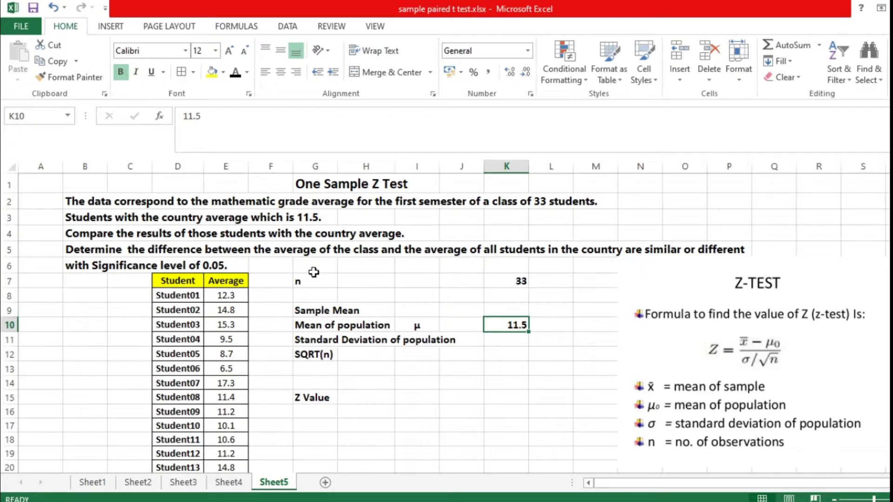
click(324, 312)
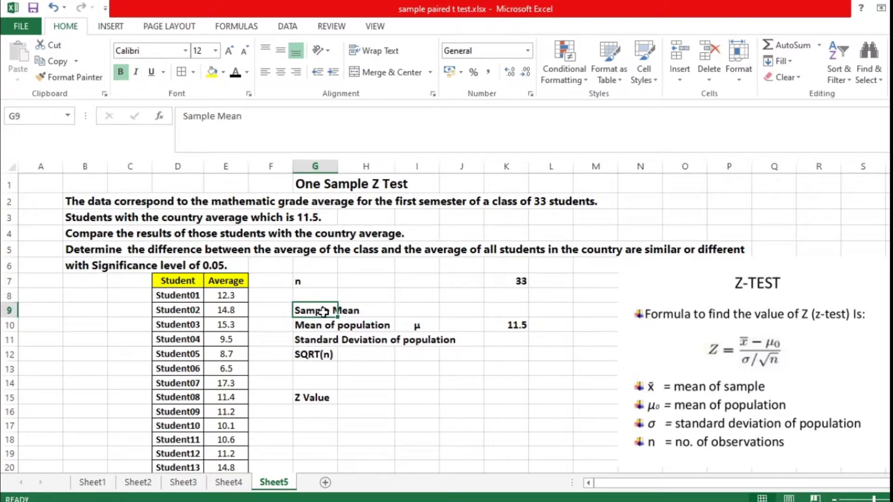
click(320, 342)
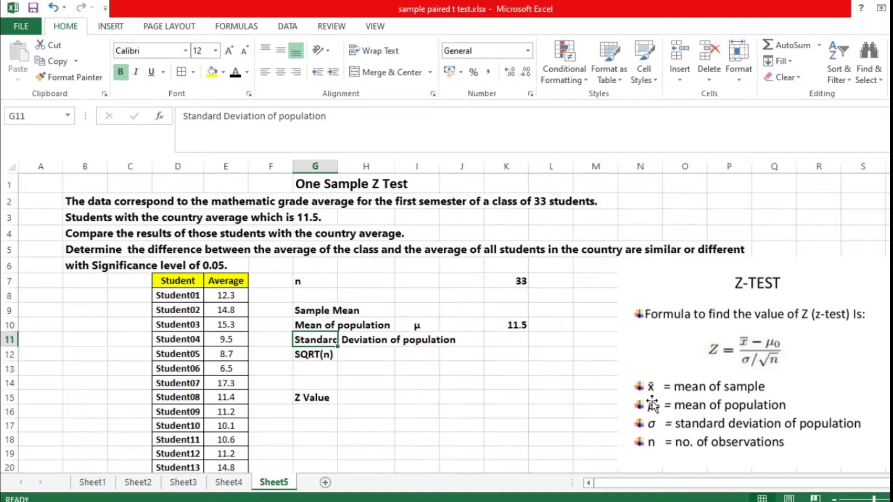
click(310, 359)
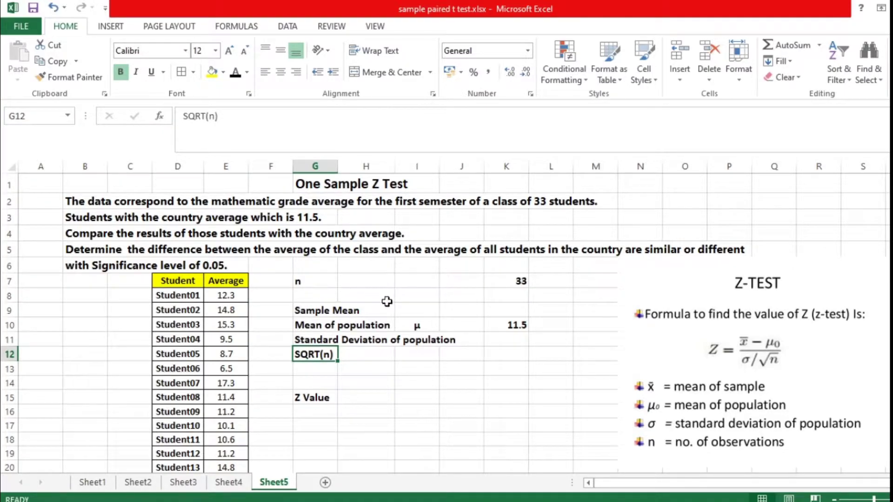
Calculate the sample mean in K9 with =AVERAGE(E8:E40) over the students' averages.
click(511, 309)
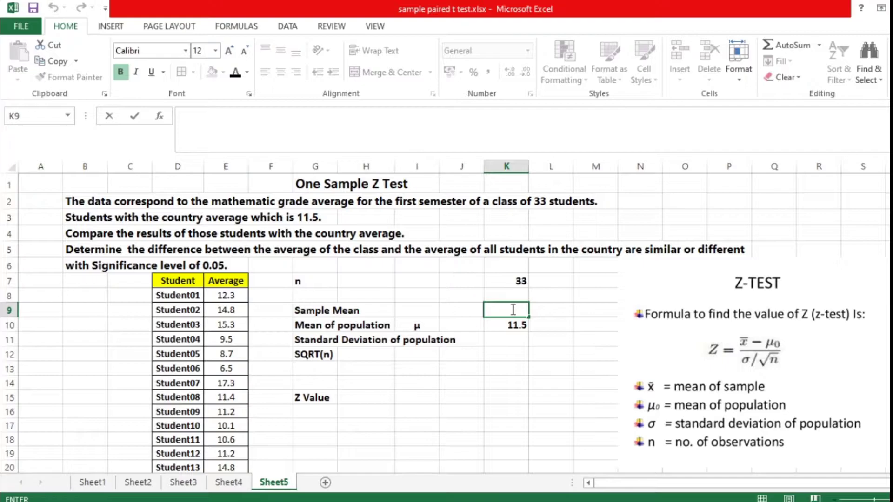
text(=)
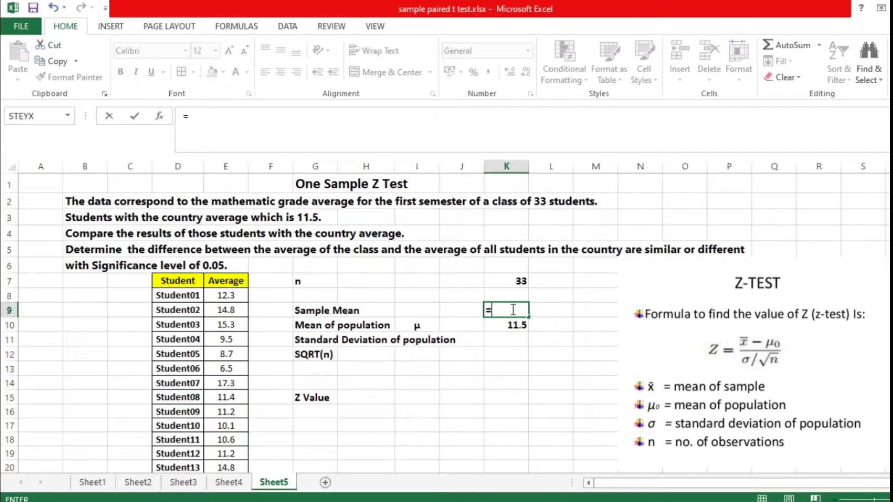
text(avera)
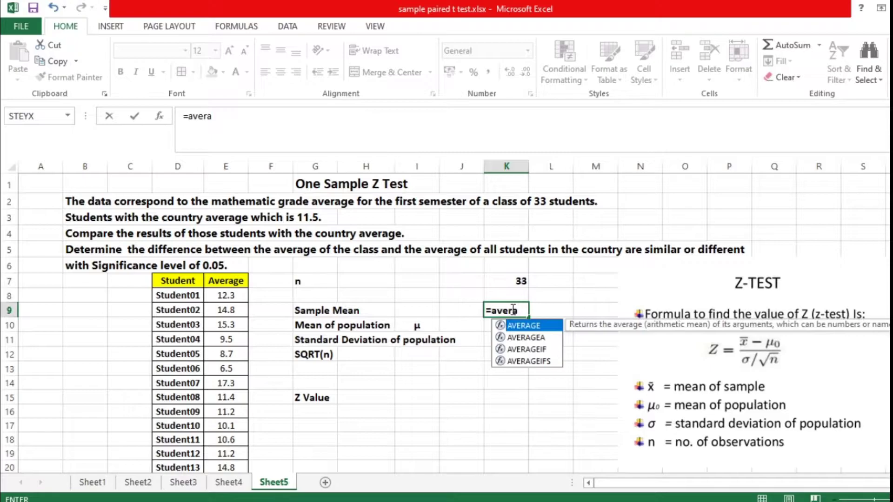
double_click(537, 326)
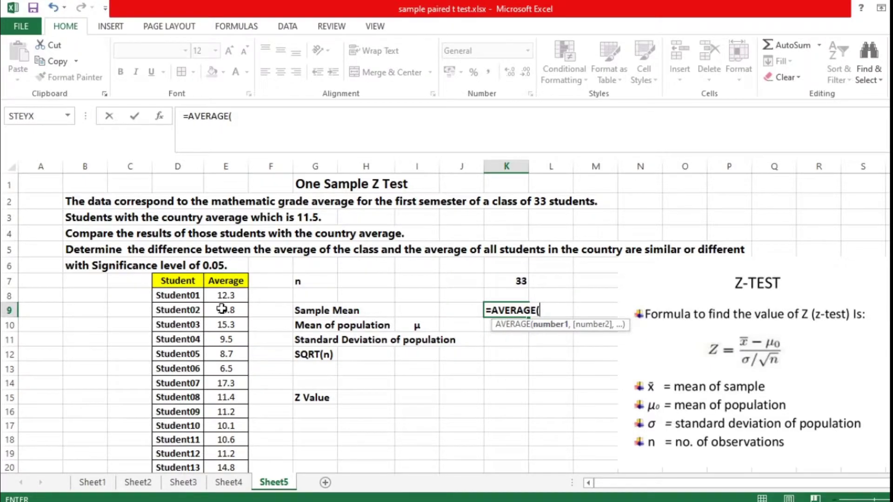
drag(224, 295, 230, 446)
scroll(448, 347, up, 6)
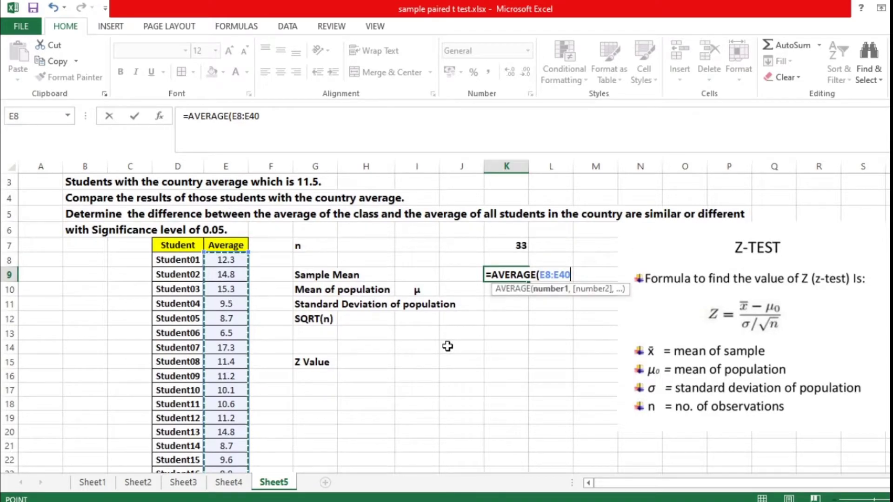
text())
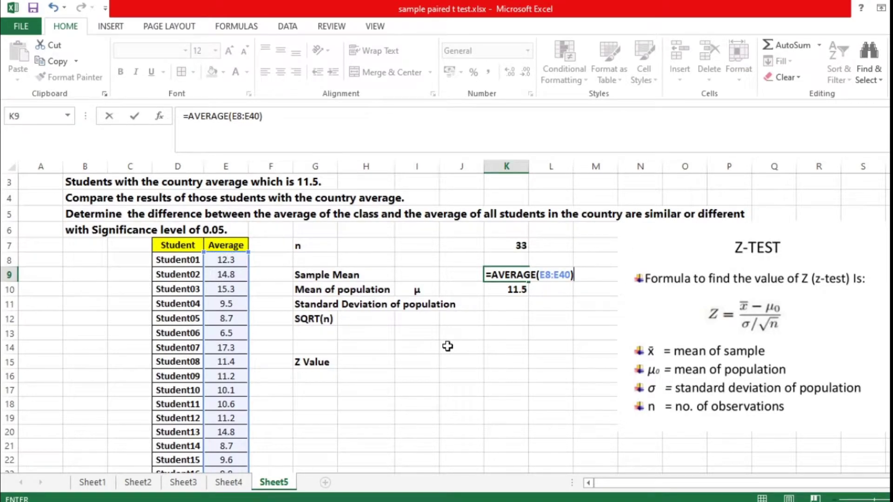
key(Return)
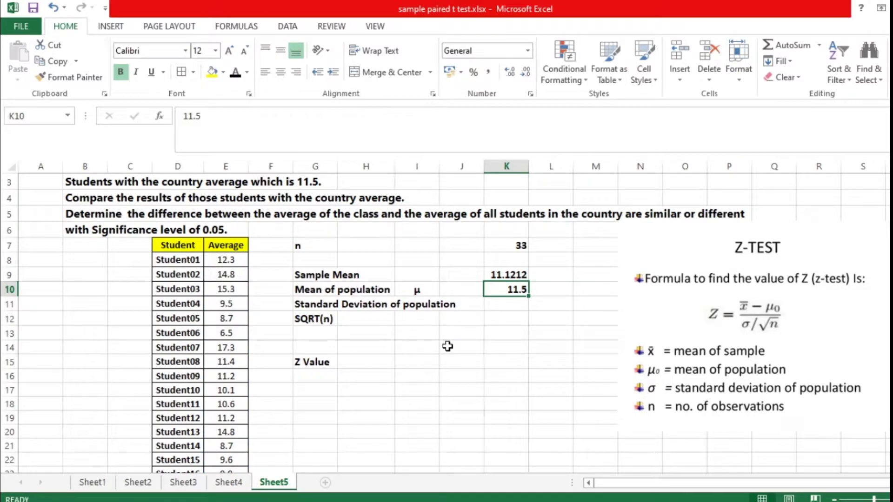
click(519, 275)
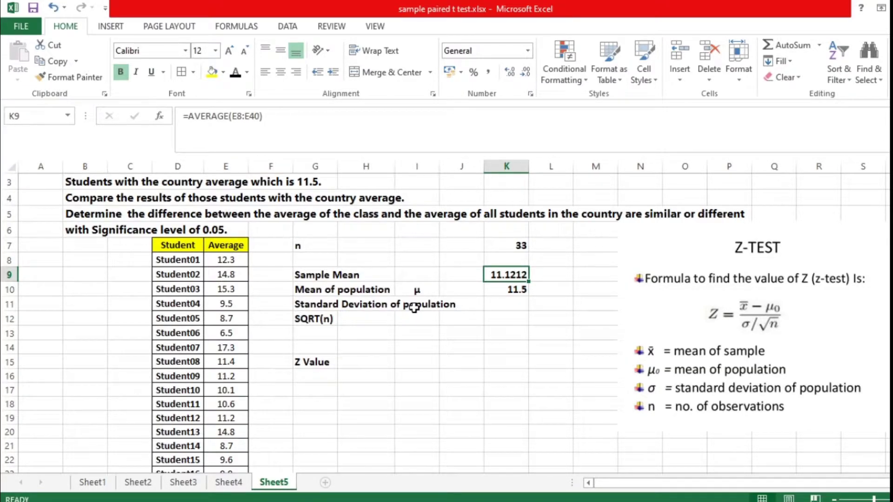
Calculate the population standard deviation in K11 with =STDEV.P(E8:E40).
click(502, 304)
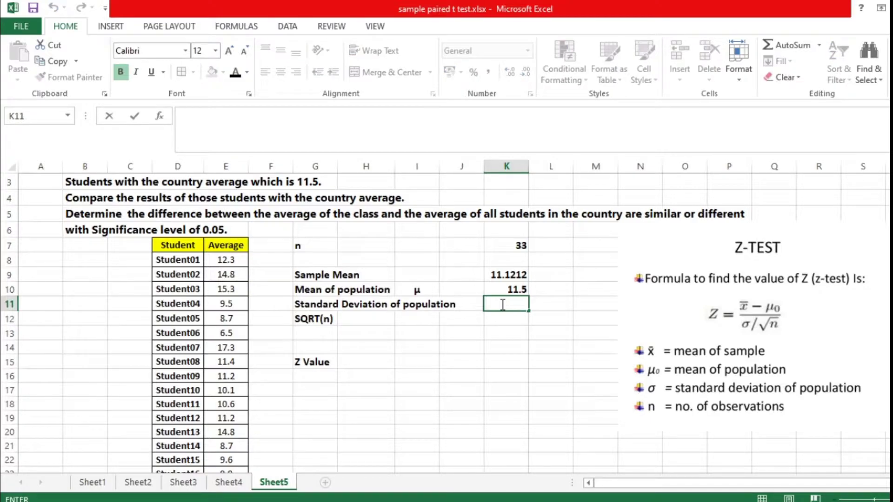
text(=)
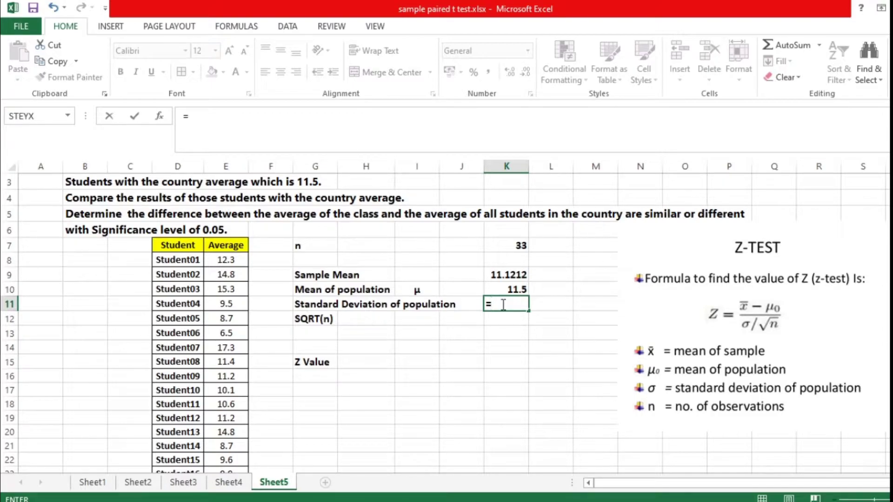
text(std)
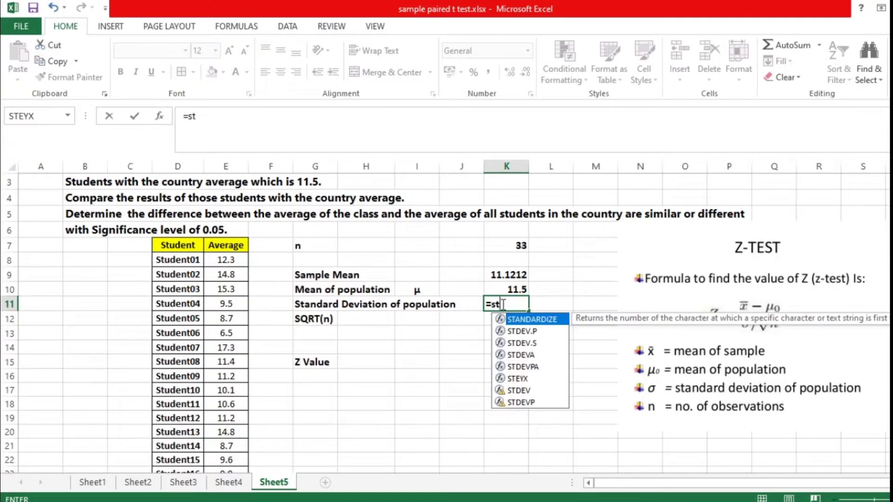
key(Down)
key(Down)
text(ev)
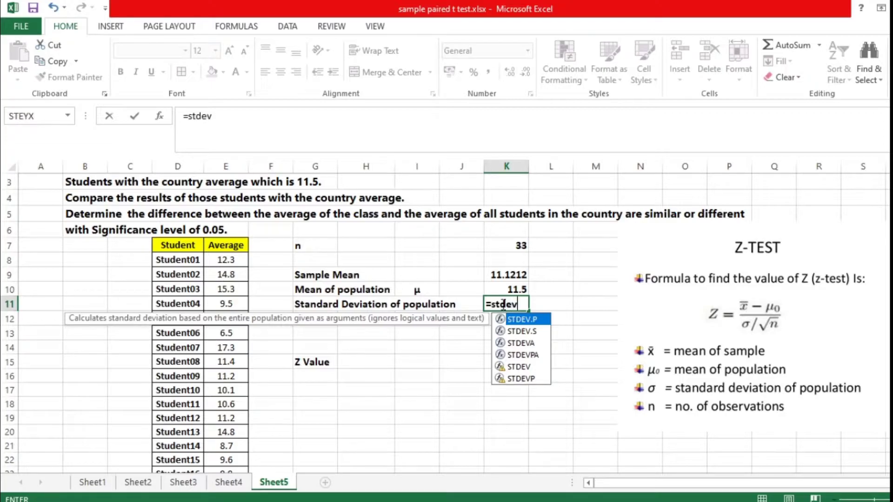
text(.p)
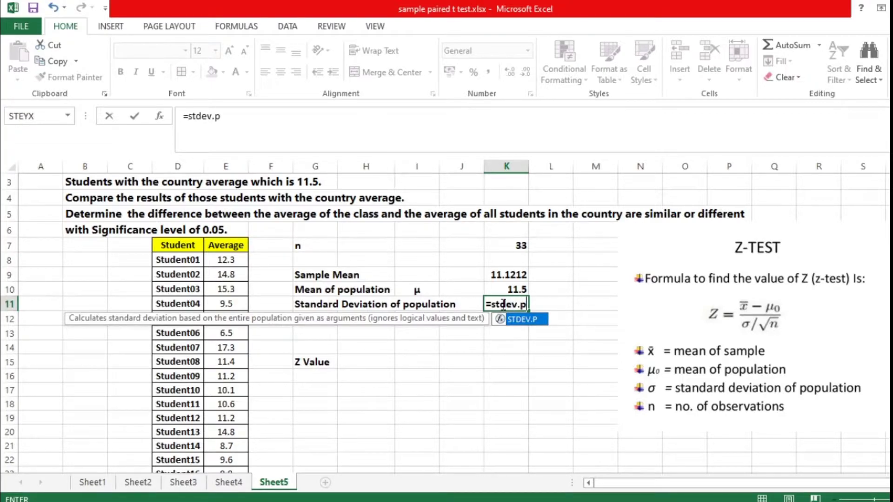
double_click(540, 321)
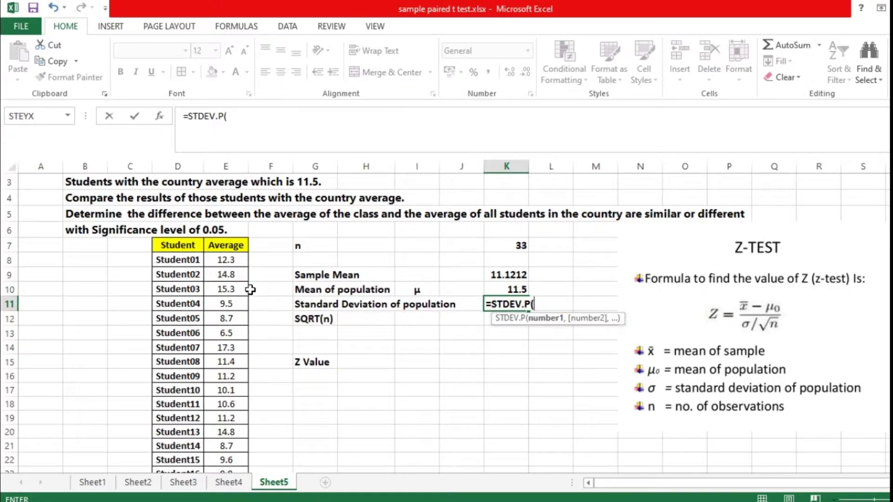
drag(228, 259, 231, 445)
scroll(398, 351, up, 6)
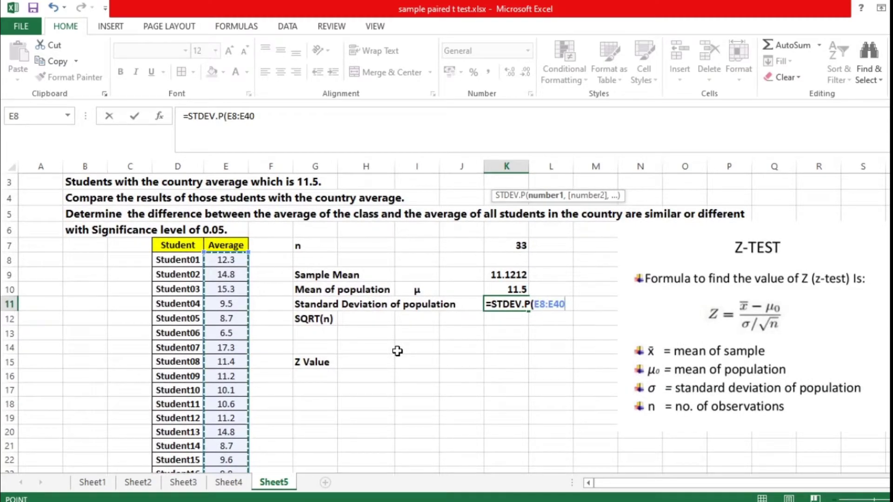
text())
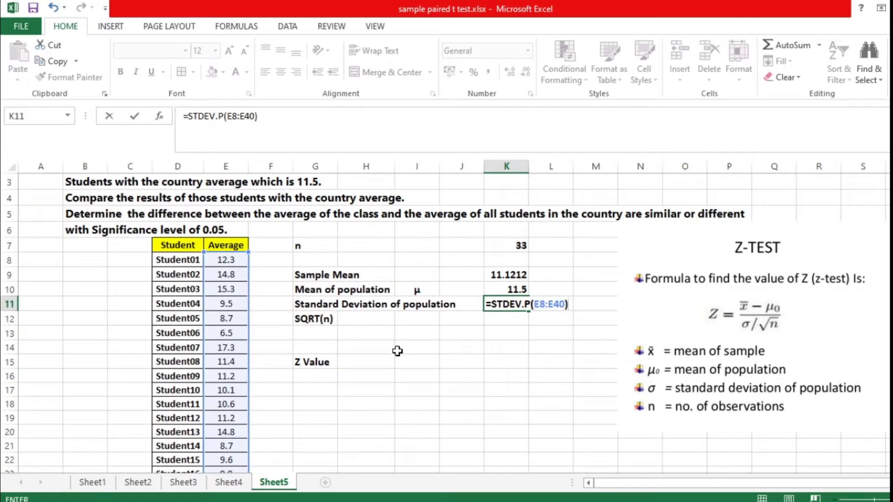
key(Return)
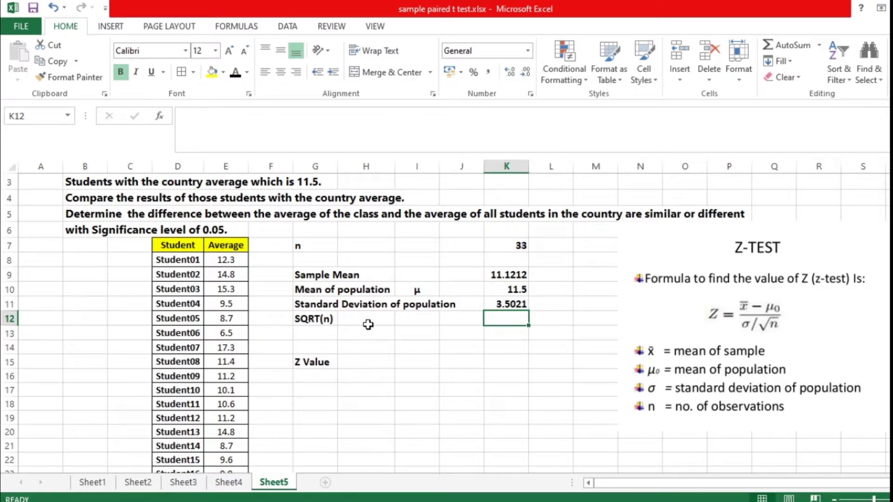
Calculate the square root of the sample size n in K12 with =SQRT(K7).
double_click(504, 318)
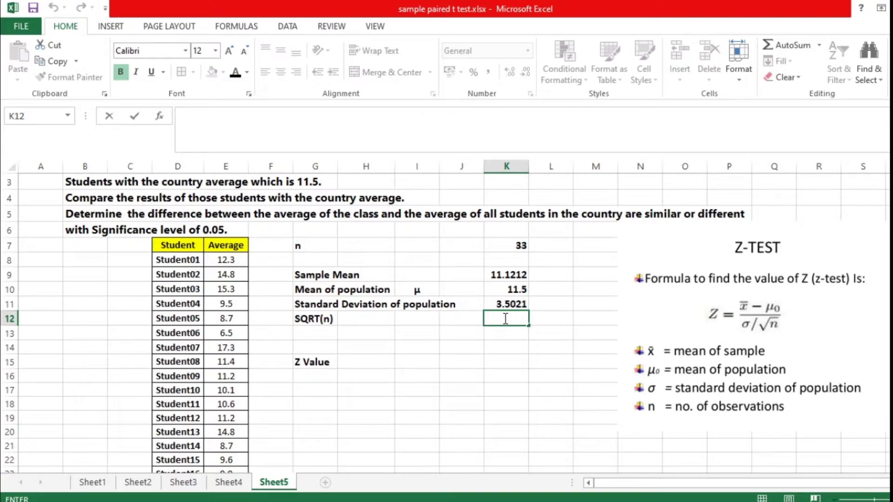
text(=sqrt)
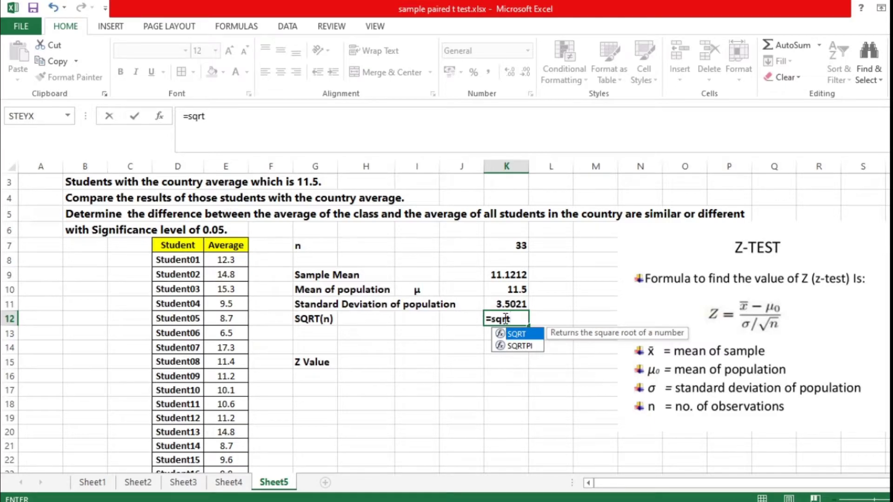
double_click(523, 332)
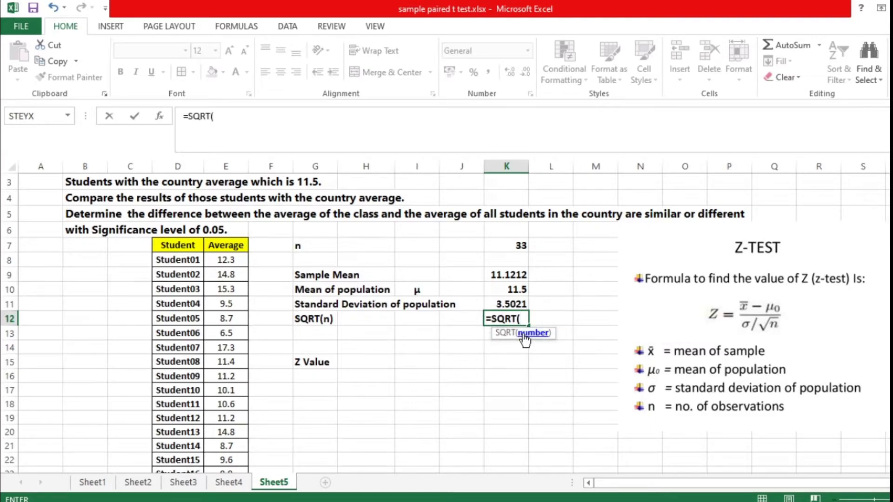
click(521, 246)
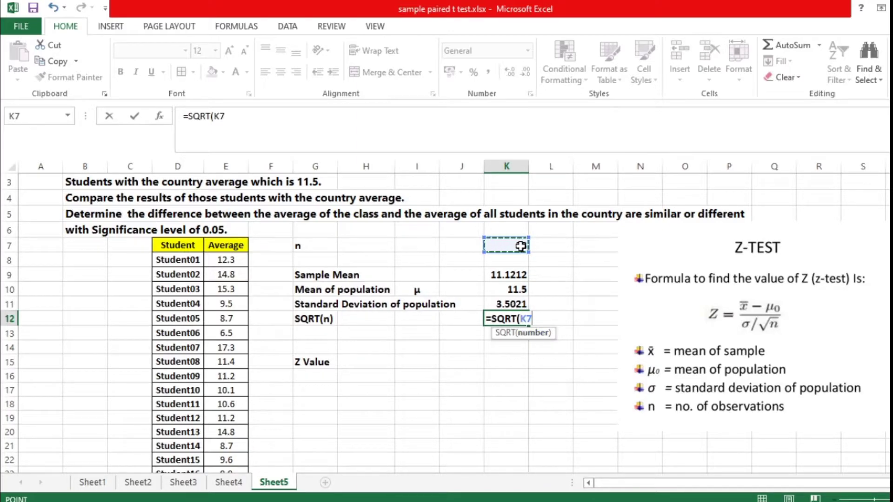
text())
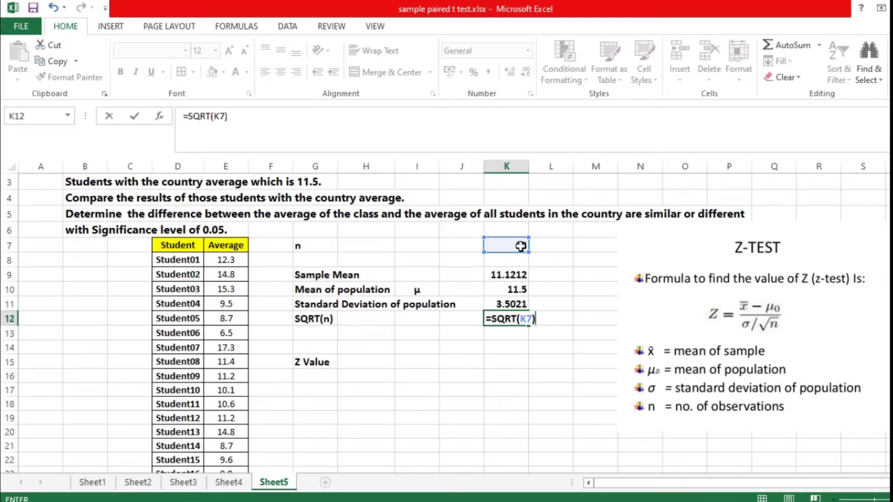
key(Return)
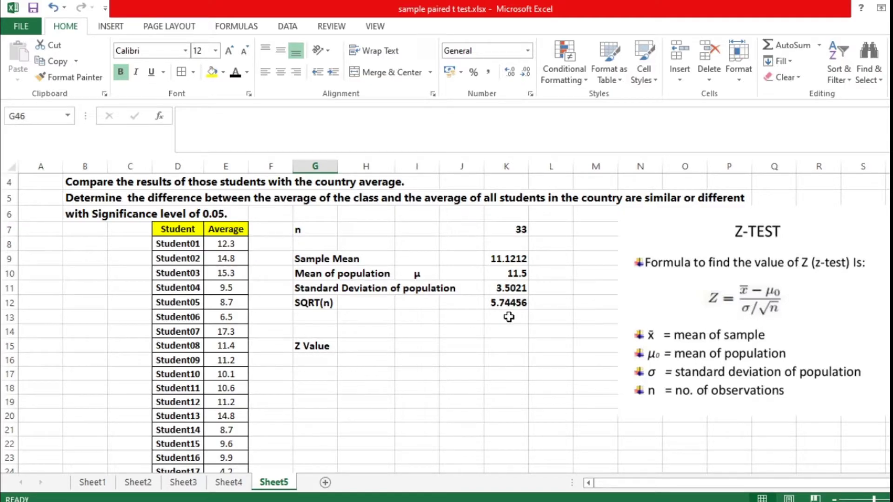
Label G13 as Denominator and calculate it in K13 with =(K11)/K12, dividing the standard deviation by SQRT(n).
click(313, 320)
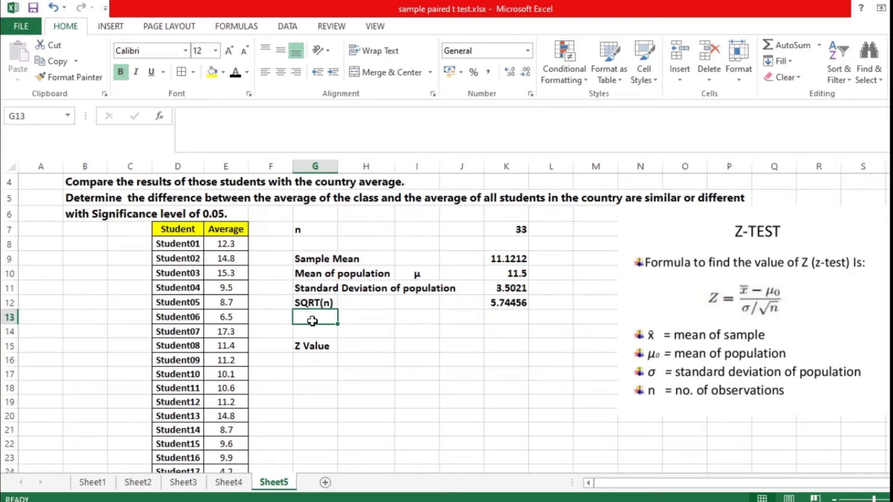
text(Denominator)
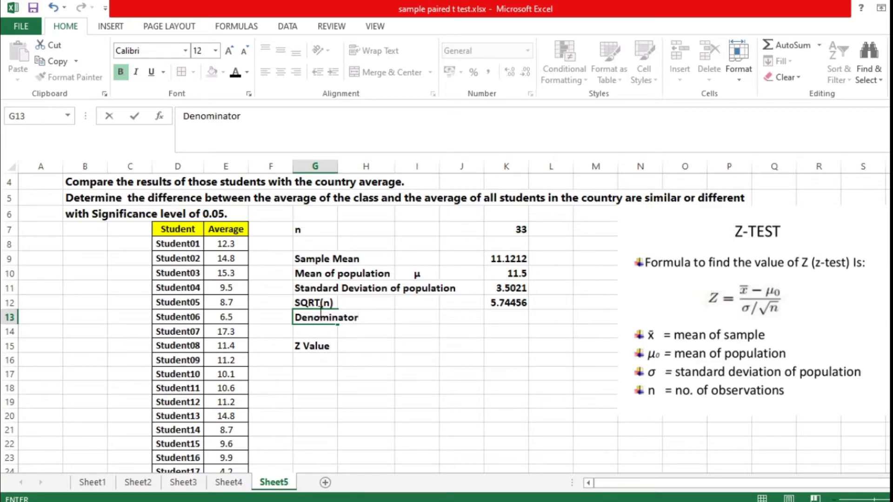
click(501, 321)
double_click(502, 321)
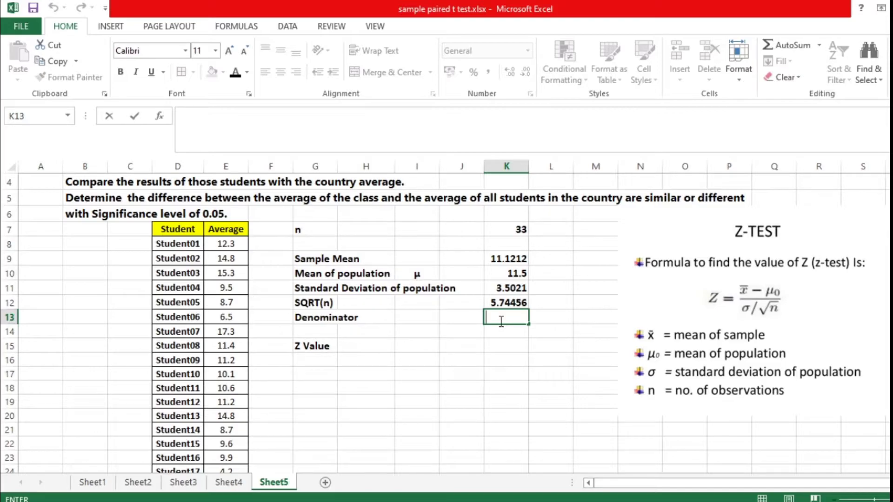
text(=)
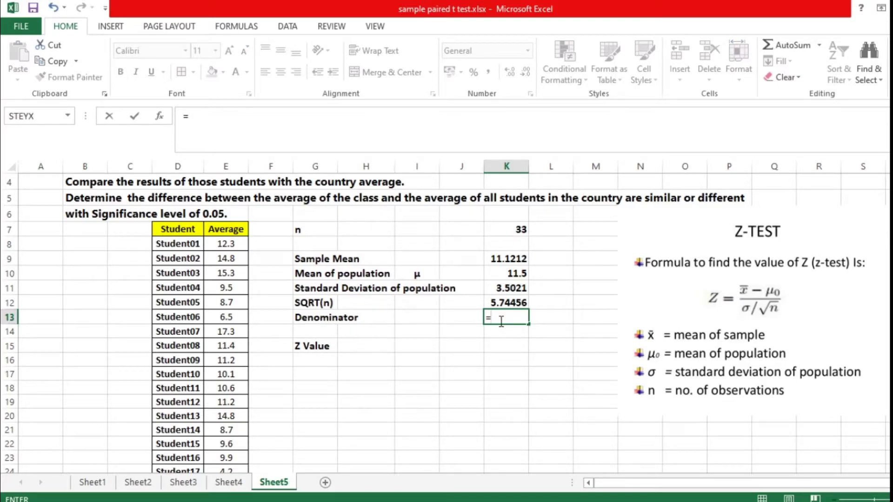
text(()
click(516, 289)
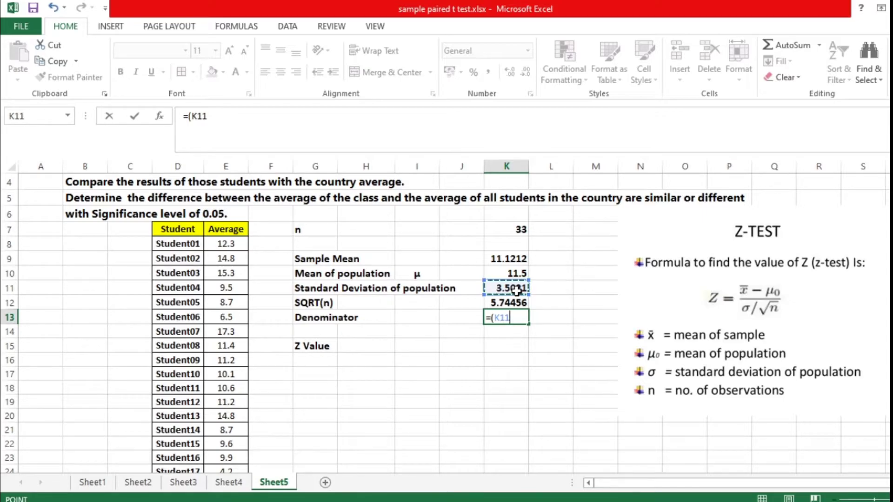
text()/)
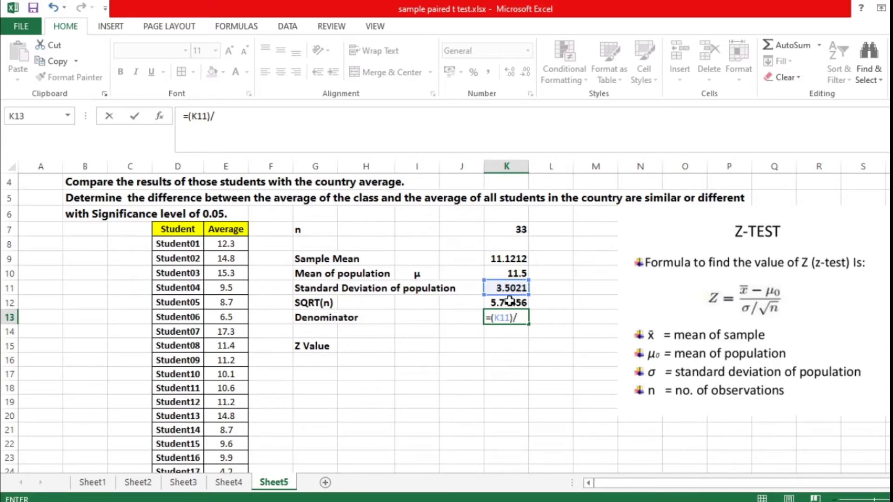
click(507, 303)
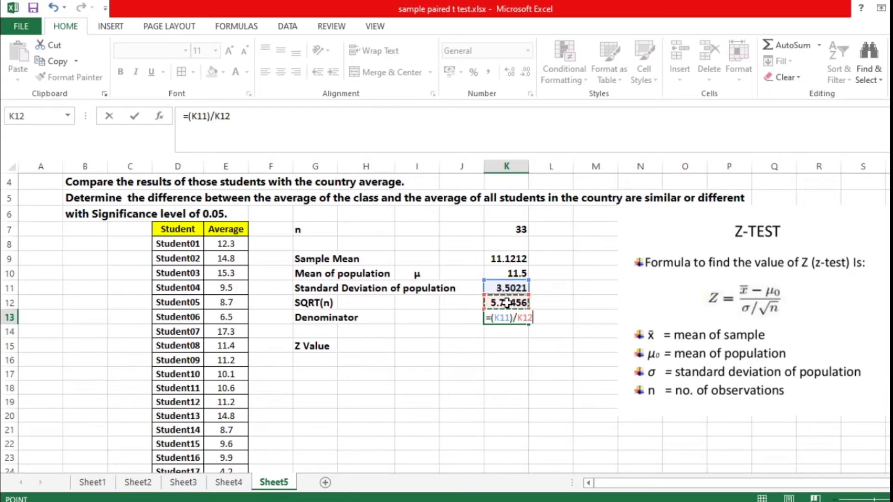
key(Return)
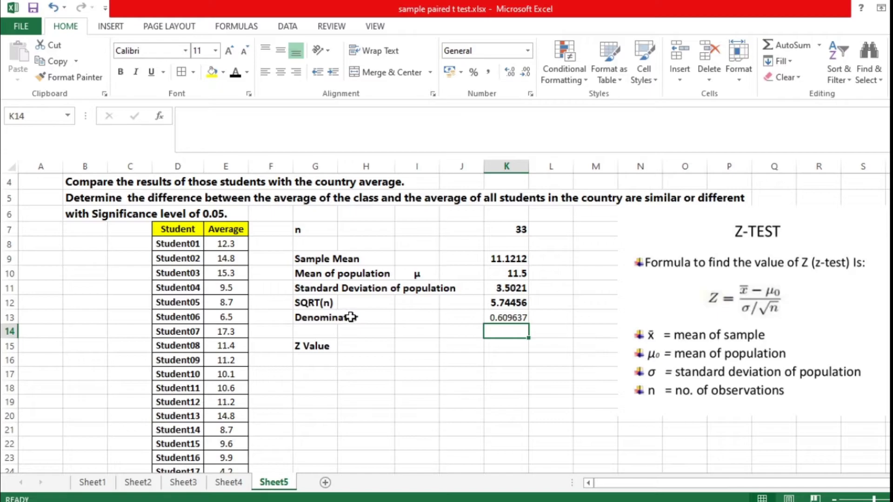
Format the denominator result in K13 as bold, 12-point text.
click(512, 317)
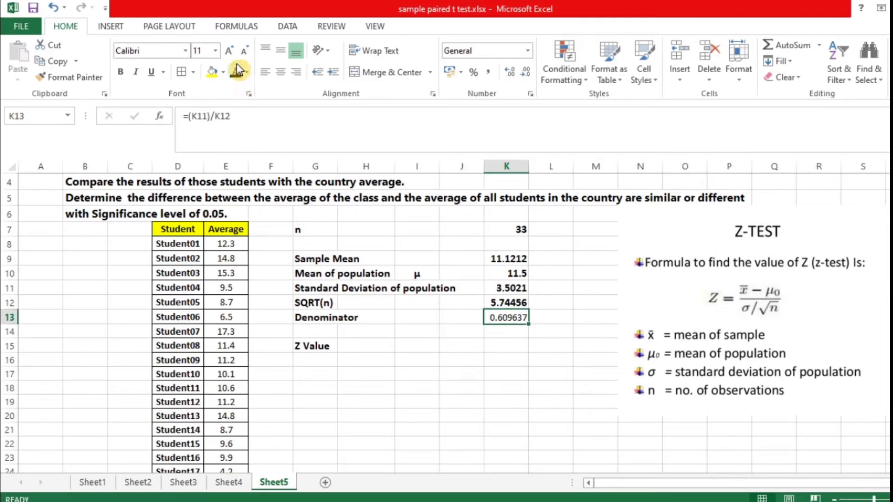
click(225, 52)
click(121, 72)
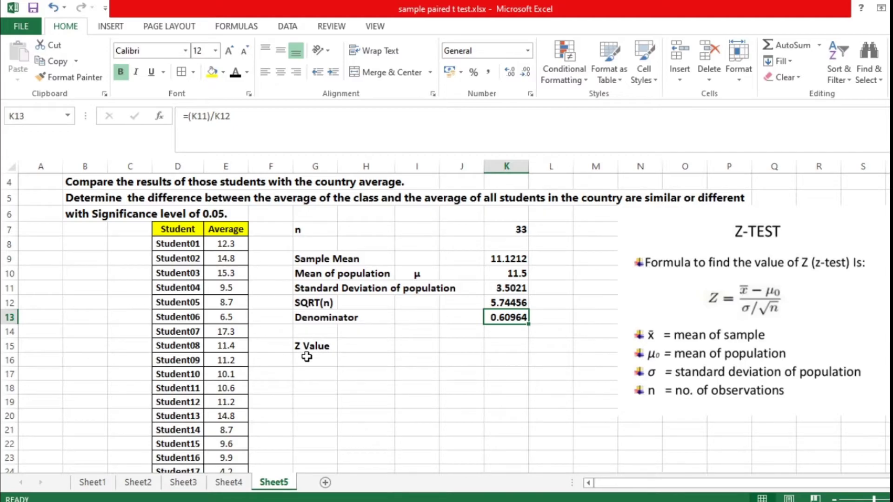
Calculate the Z value in K15 with =(K9-K10)/K13.
click(506, 345)
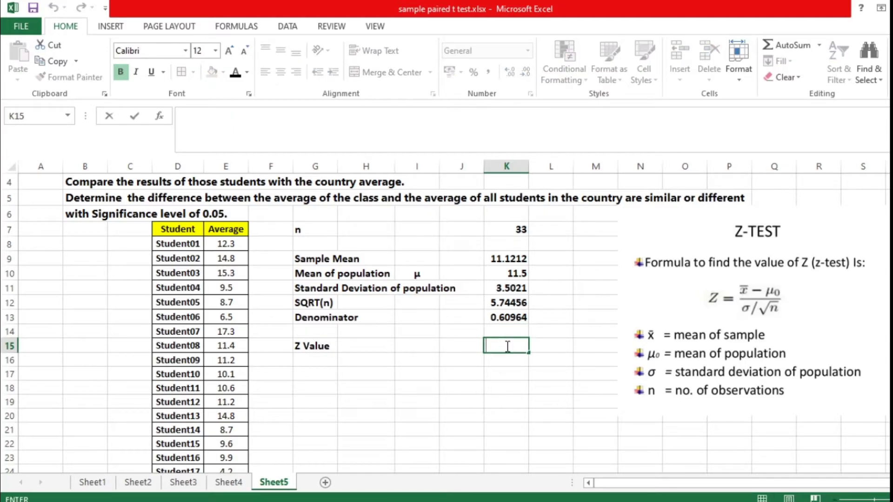
text(=)
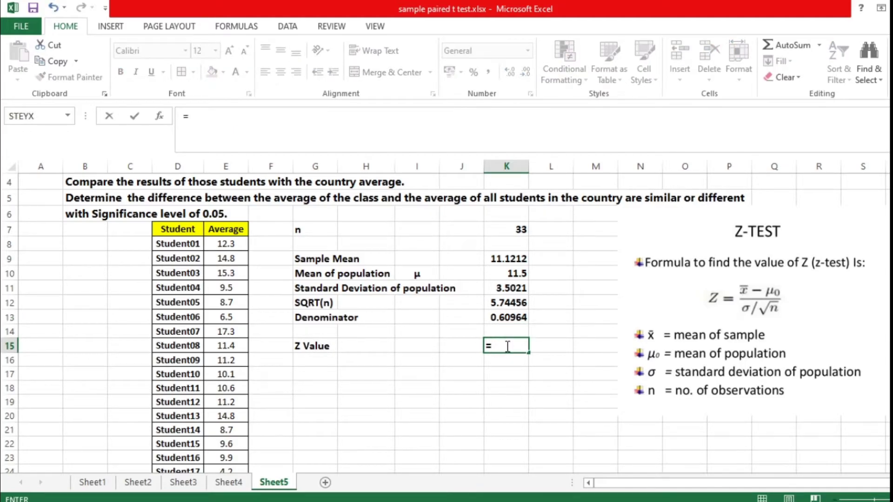
text(()
click(520, 259)
text(-)
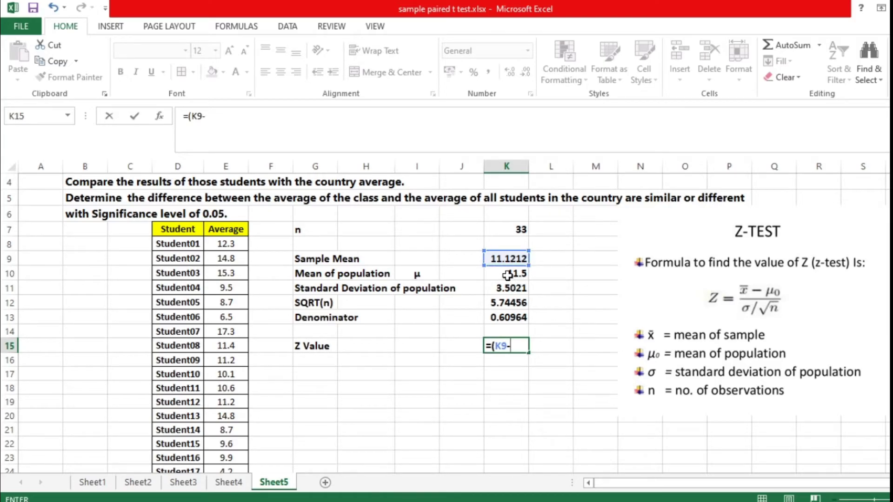
click(508, 275)
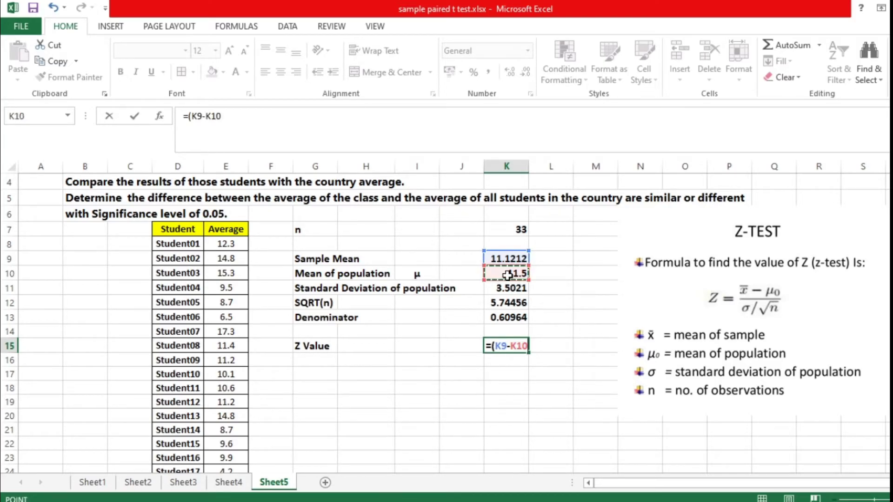
text()/)
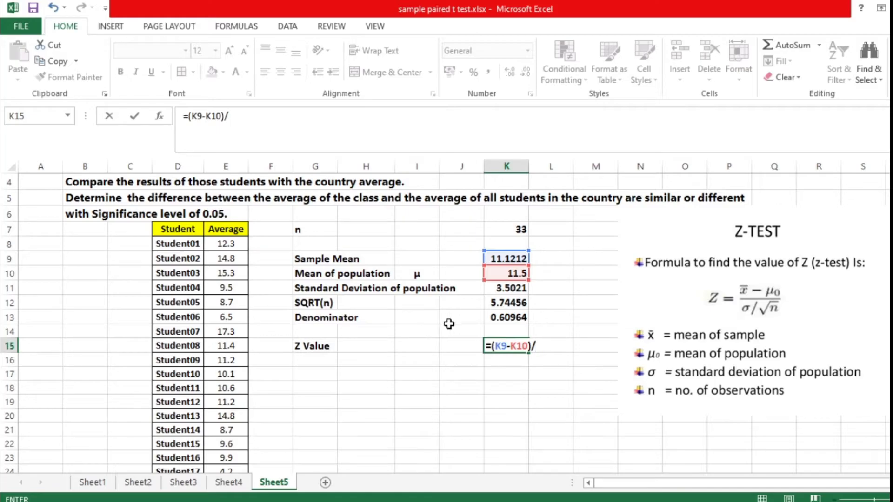
click(520, 319)
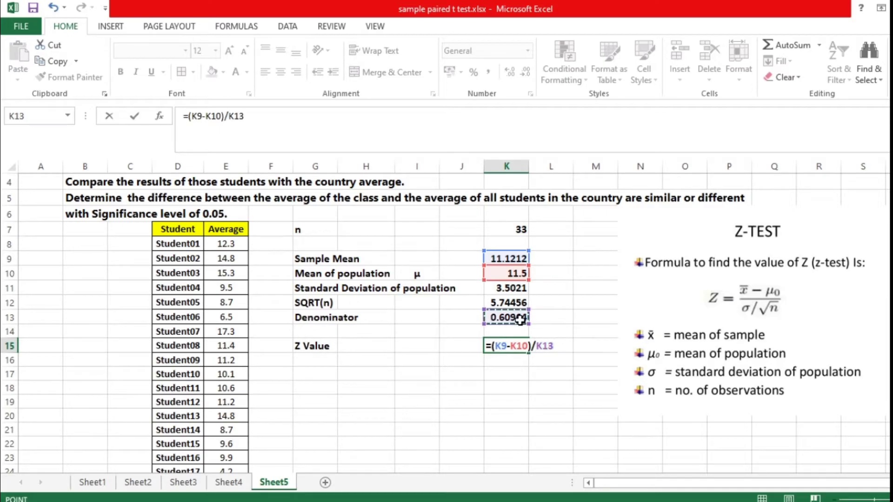
key(Return)
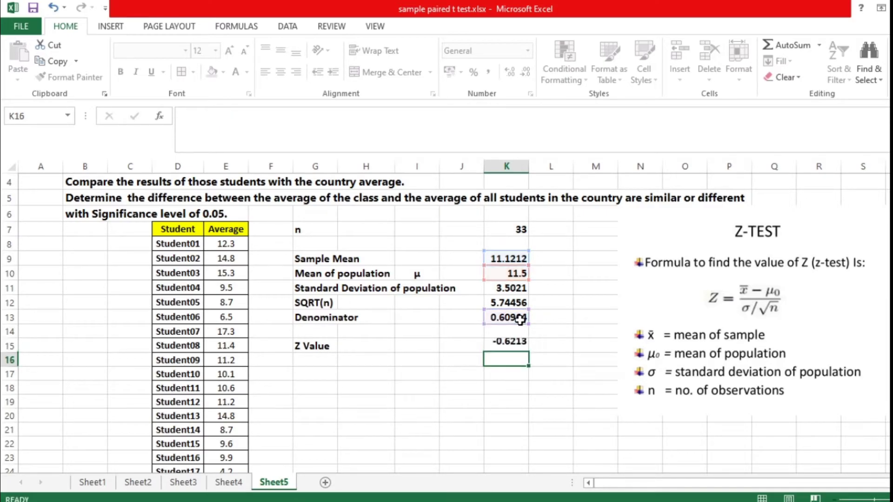
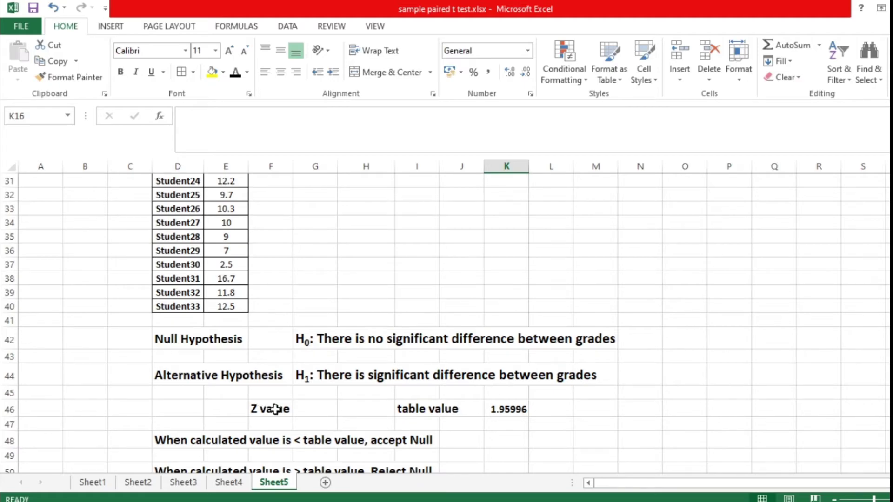
Enter the calculated Z value -0.6213 in G46, next to the Z value label below the hypotheses.
click(320, 411)
scroll(456, 328, up, 7)
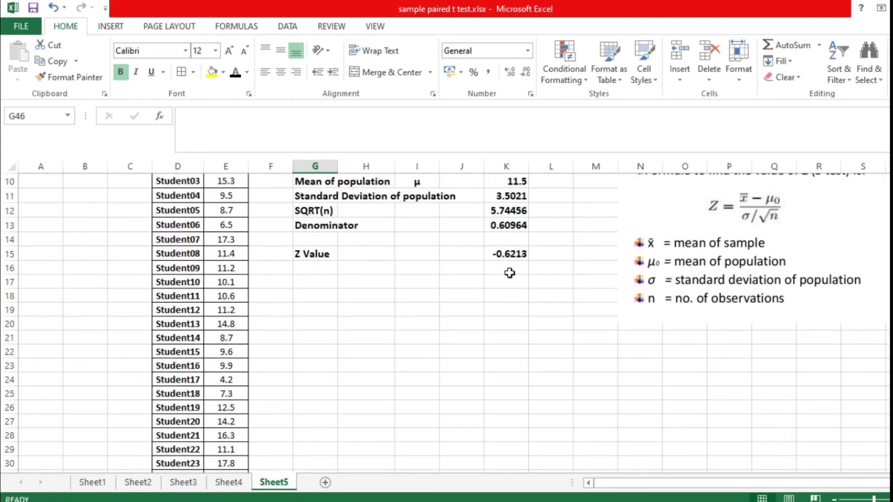
scroll(510, 273, down, 6)
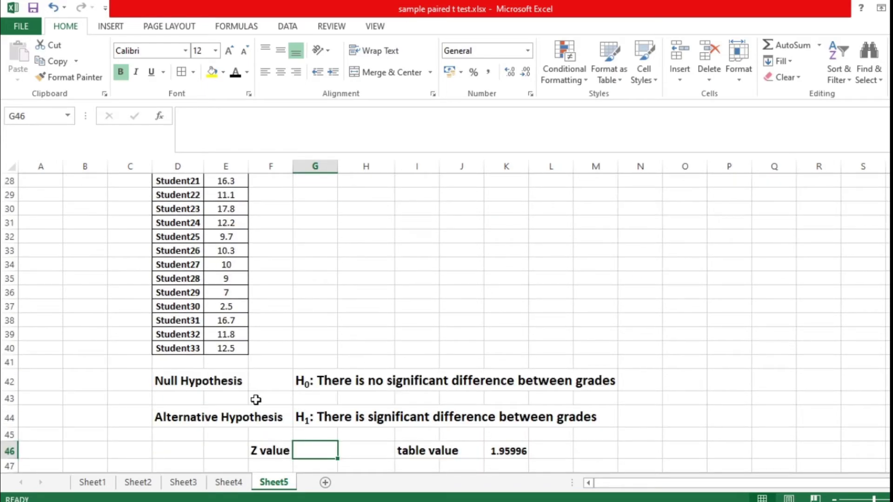
text(-)
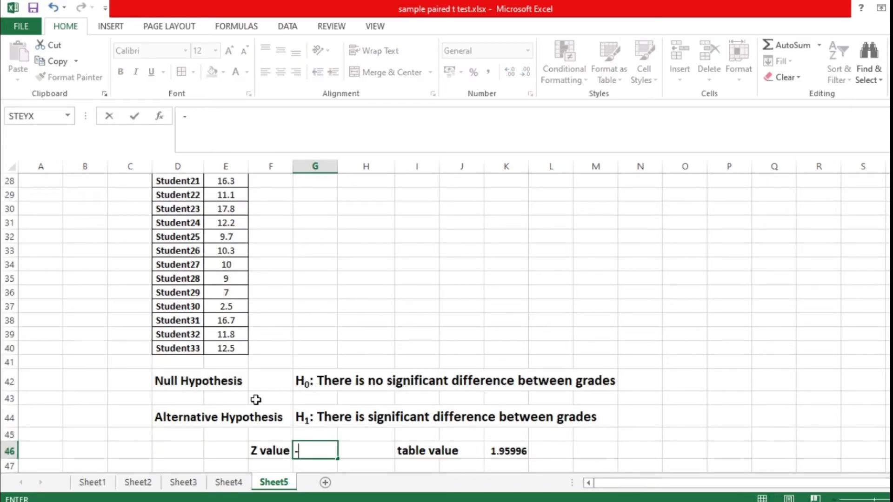
text(0.6213)
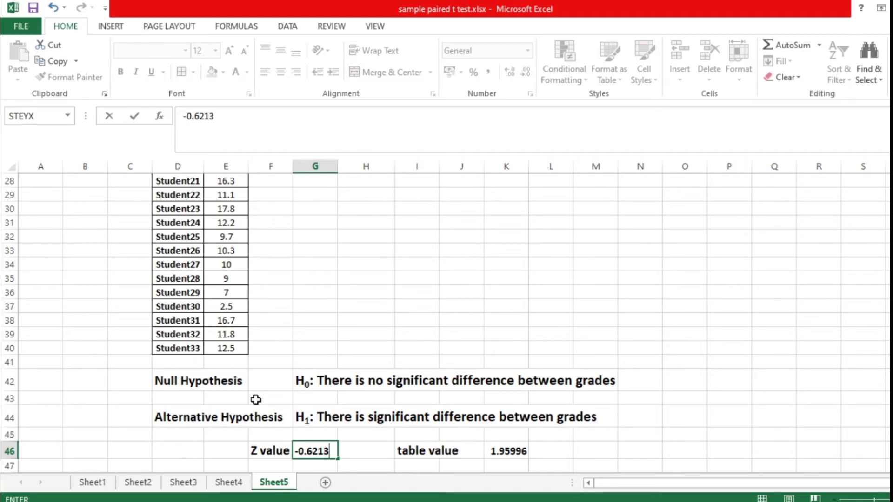
click(644, 359)
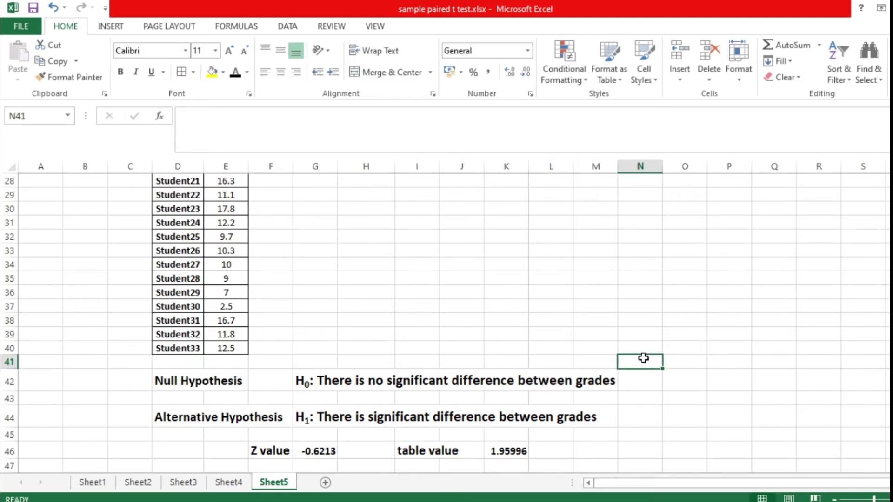
Review the Z value against the table value and the rules for accepting or rejecting the null hypothesis.
scroll(643, 358, down, 2)
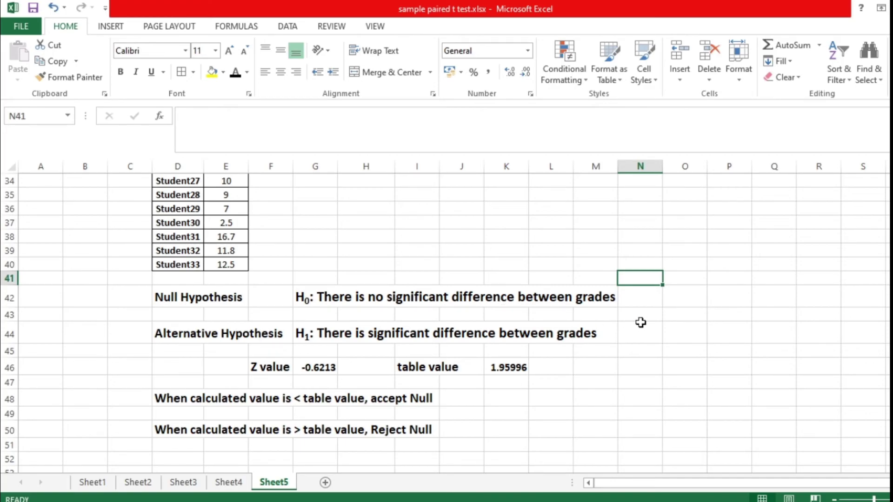
scroll(641, 322, up, 4)
scroll(641, 322, up, 7)
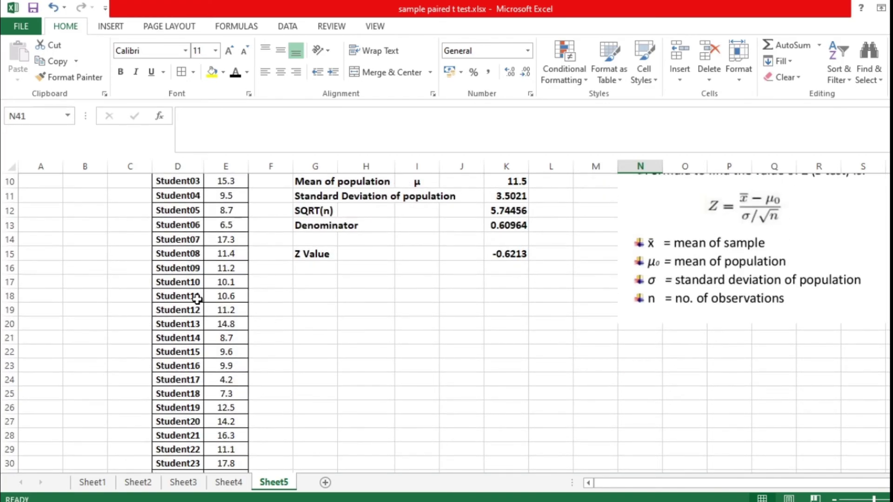